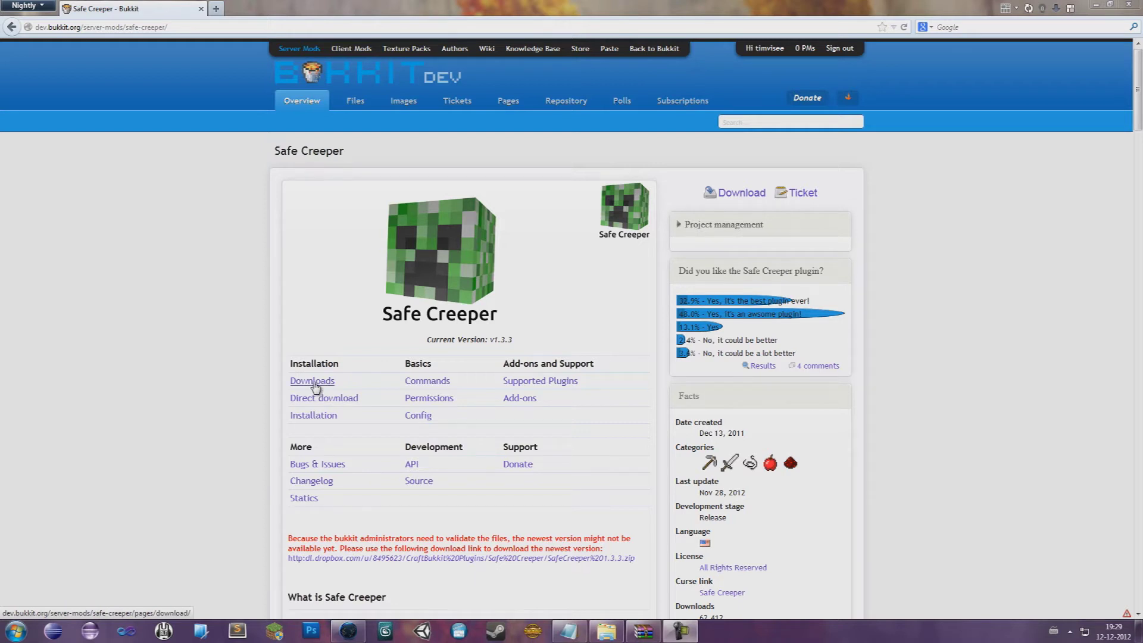
click(642, 631)
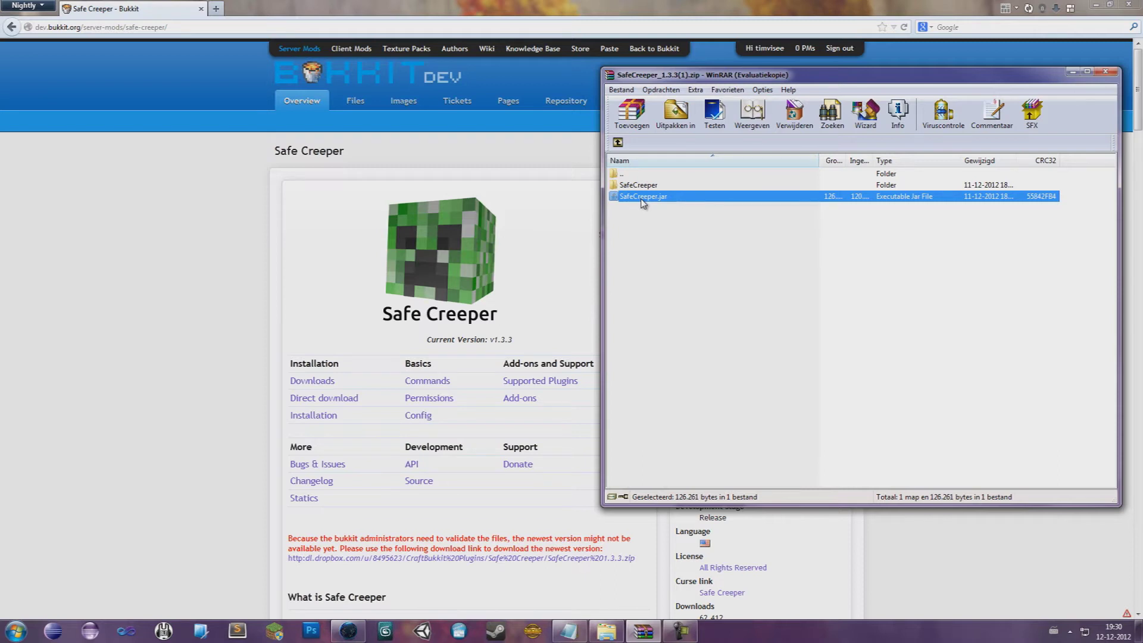
double_click(638, 185)
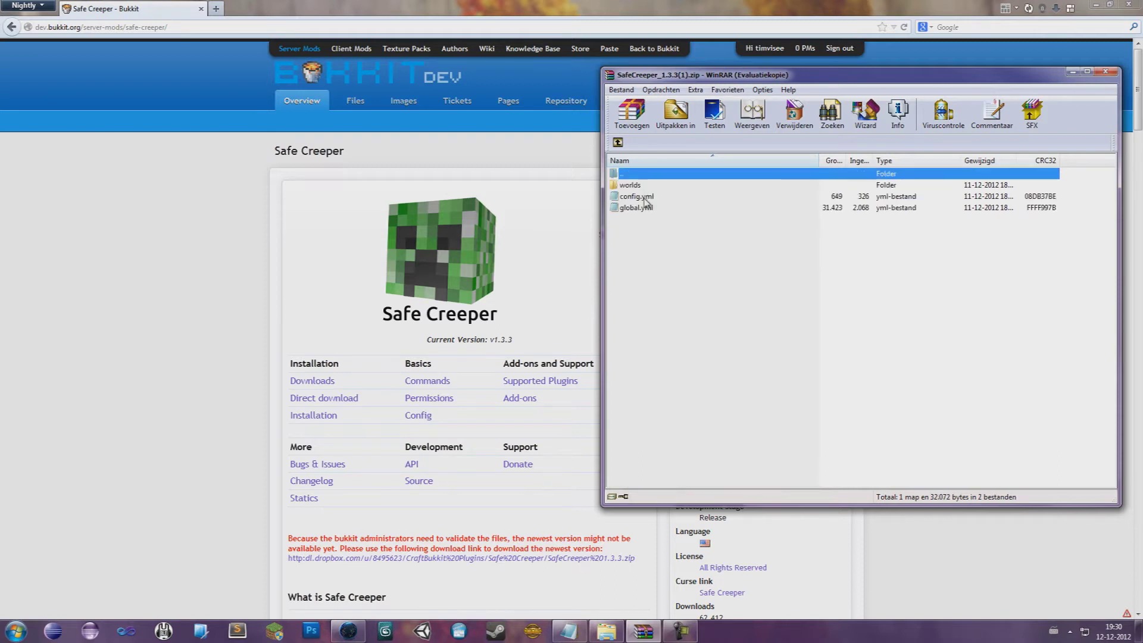
drag(677, 242, 630, 190)
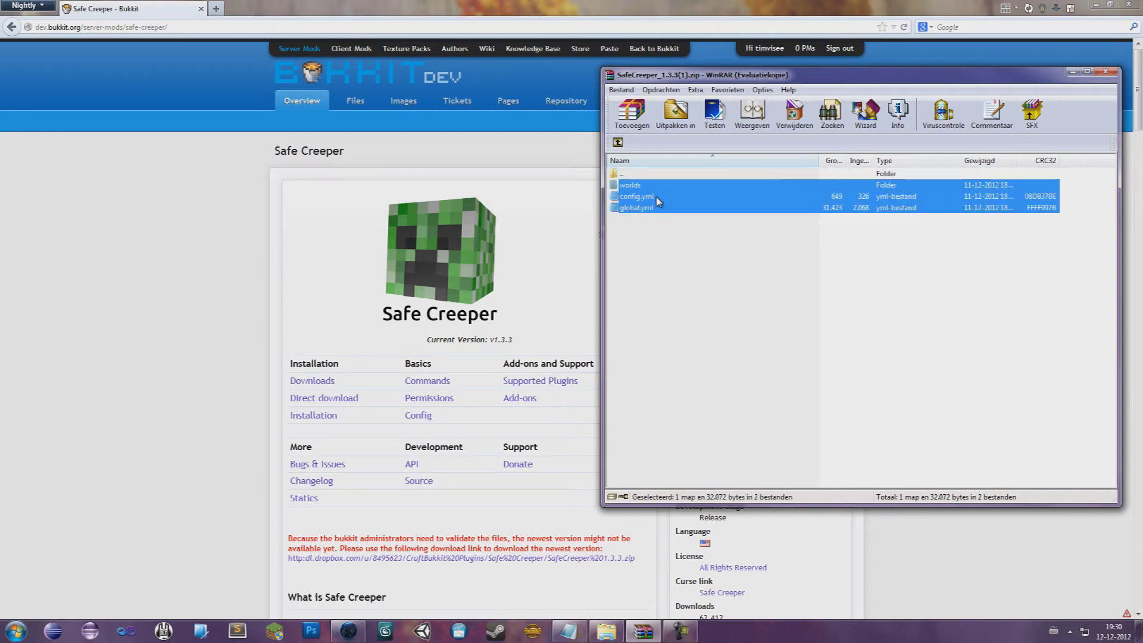
click(633, 177)
double_click(633, 178)
- Drag SafeCreeper.jar from the WinRAR archive into the Safe Creeper server's plugins folder
click(606, 632)
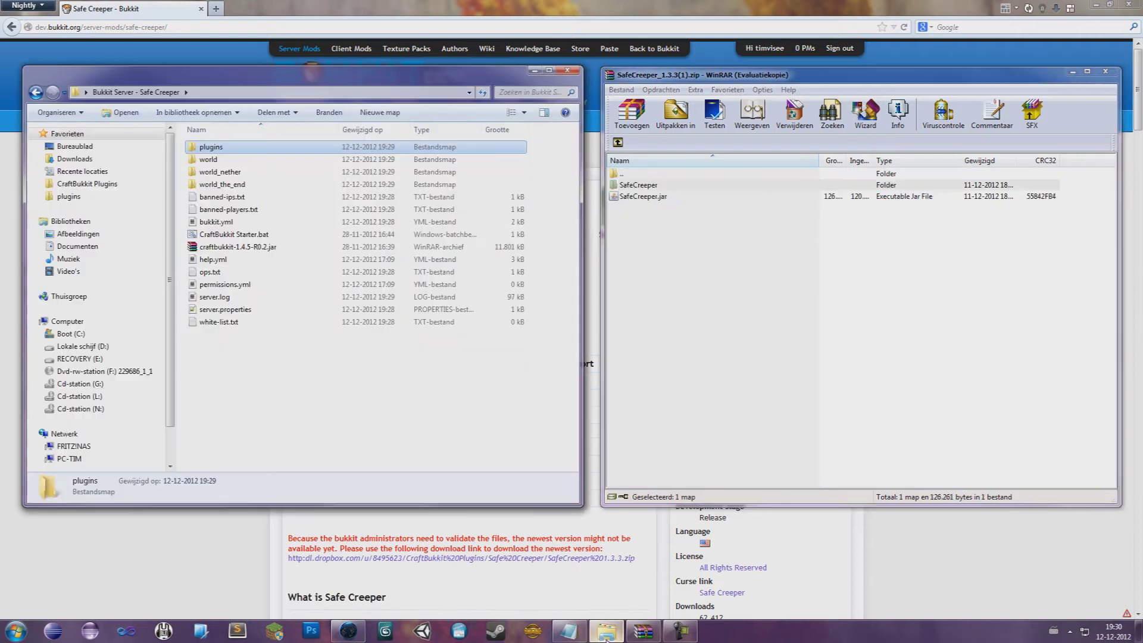
double_click(241, 155)
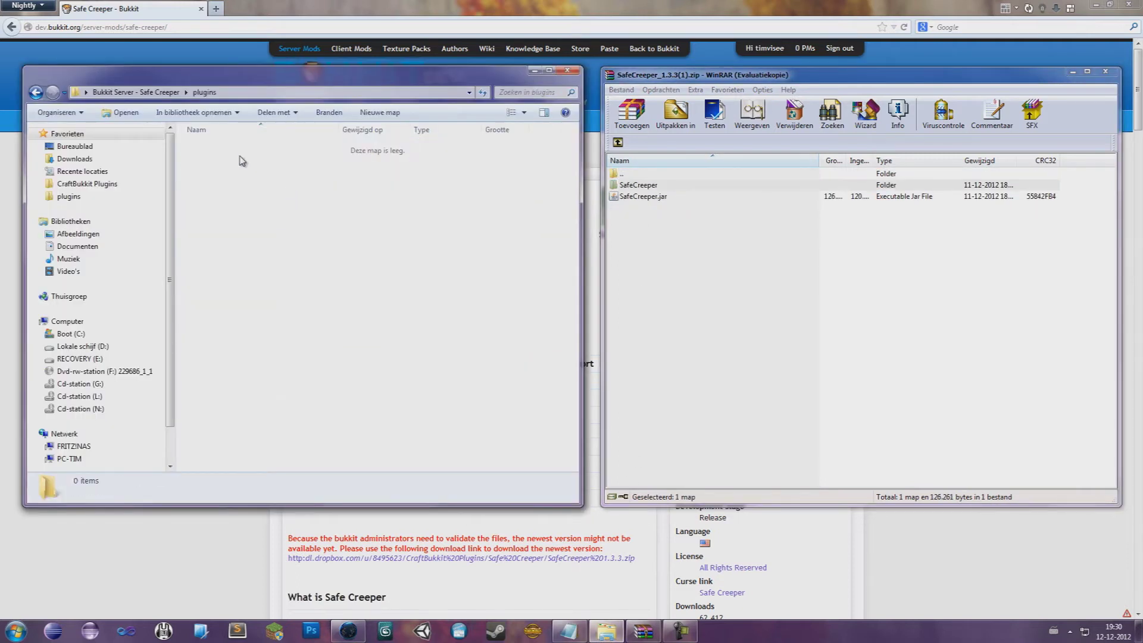
click(654, 202)
drag(655, 202, 258, 185)
click(632, 187)
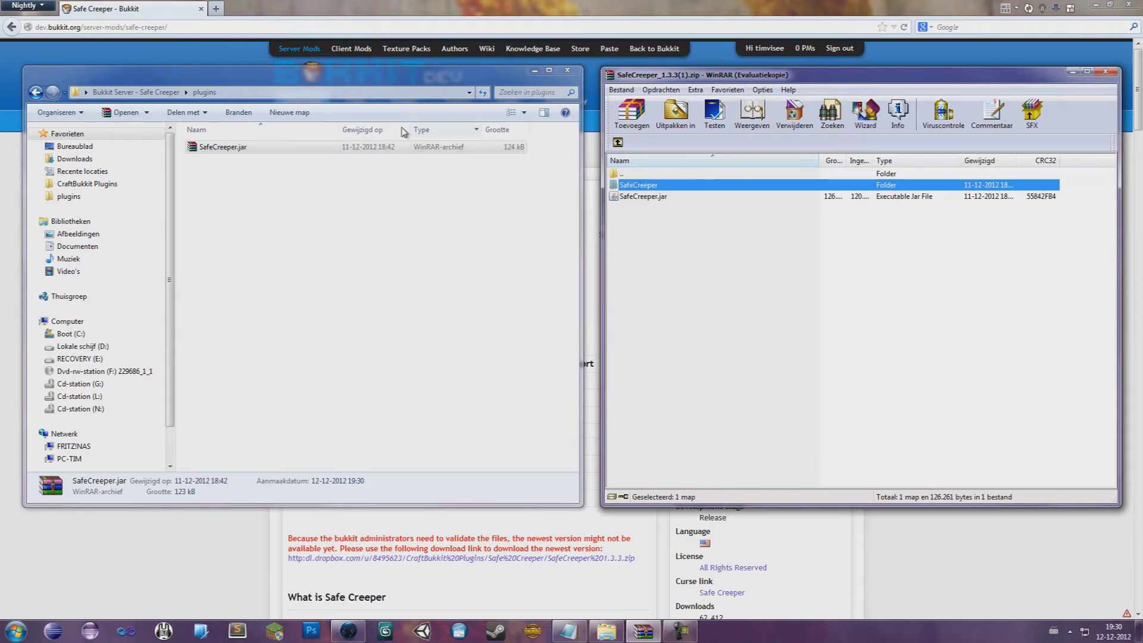
- Launch CraftBukkit Starter.bat from the server folder and stretch the console along the right edge
click(152, 94)
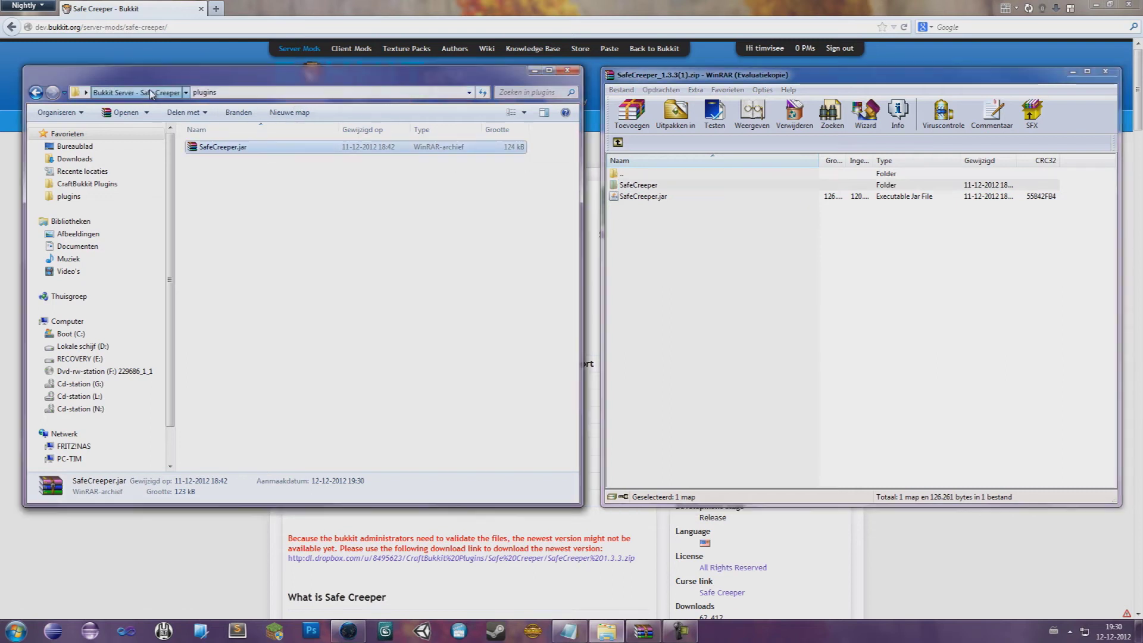
double_click(259, 235)
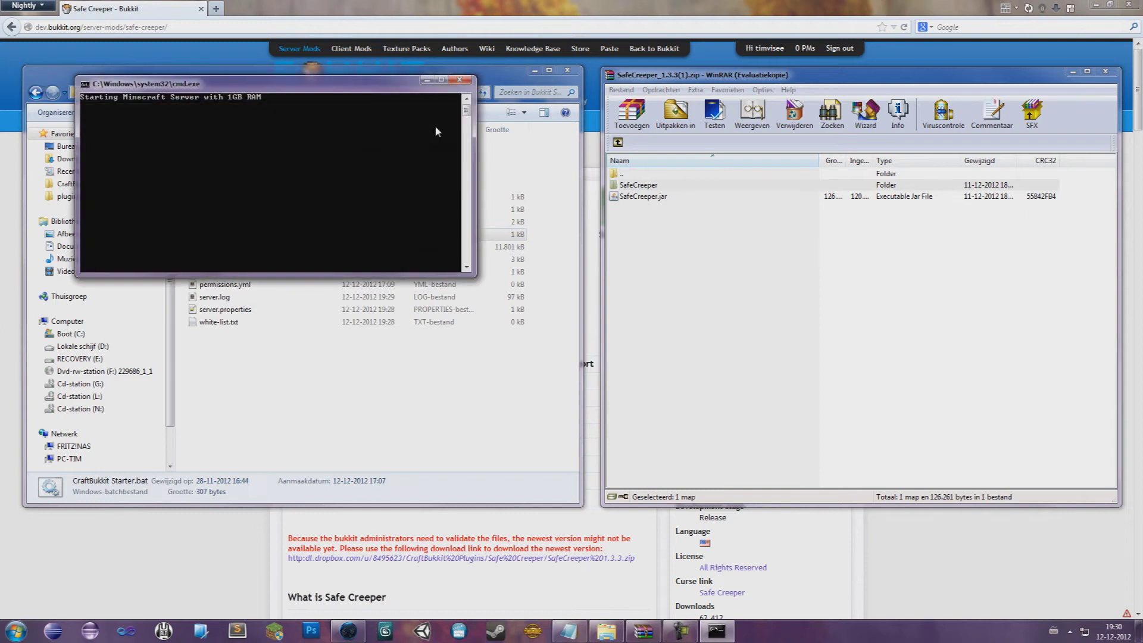
drag(331, 84, 1142, 117)
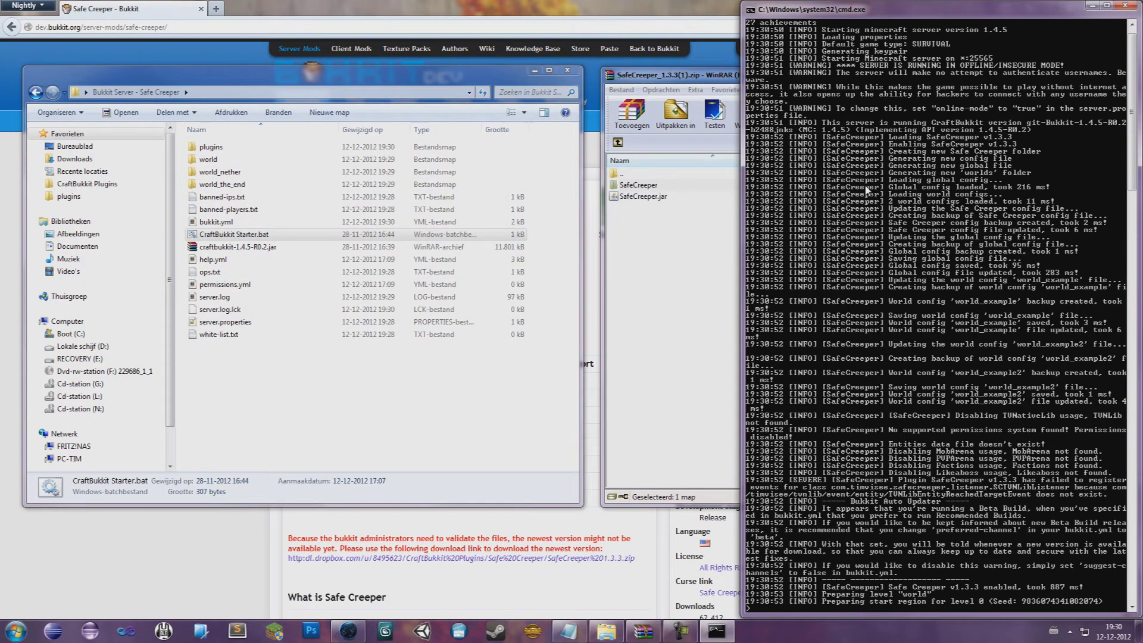
- Highlight the Safe Creeper lines in the server log, then clear the selection so the console resumes
right_click(866, 190)
click(831, 198)
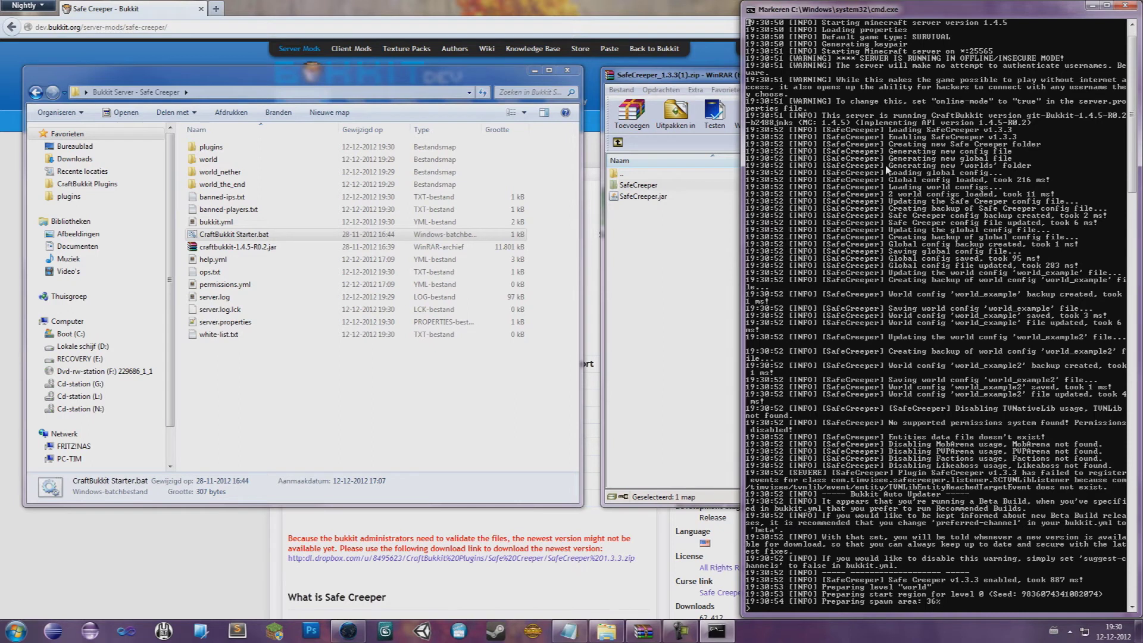
mouse_move(887, 141)
mouse_down()
mouse_move(1090, 429)
mouse_move(1133, 396)
mouse_up()
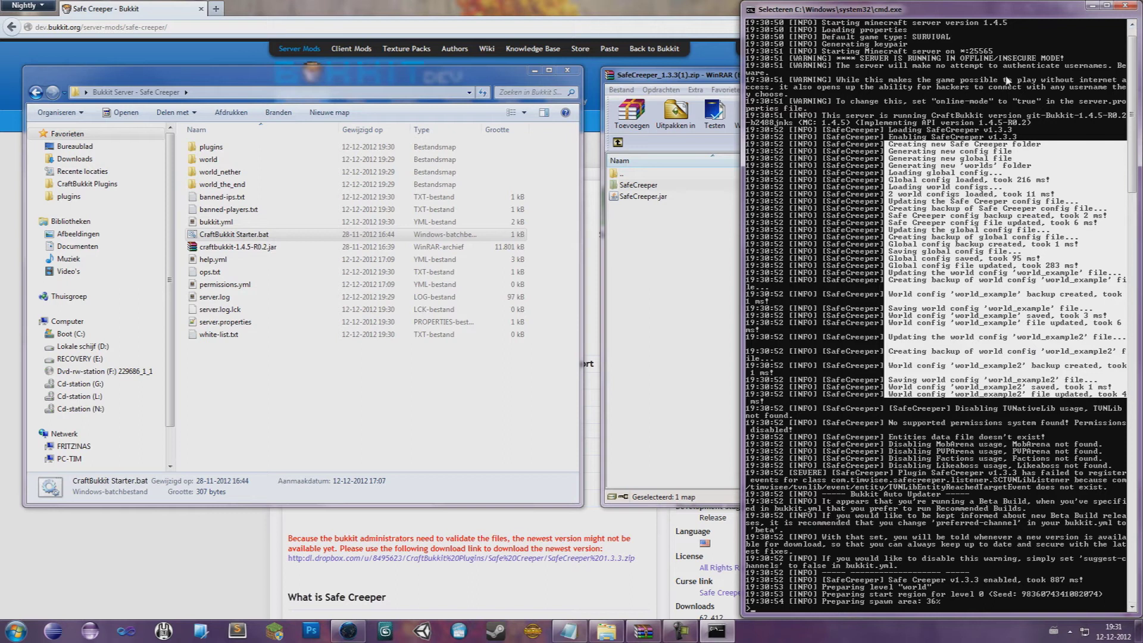
key(Return)
text(stop)
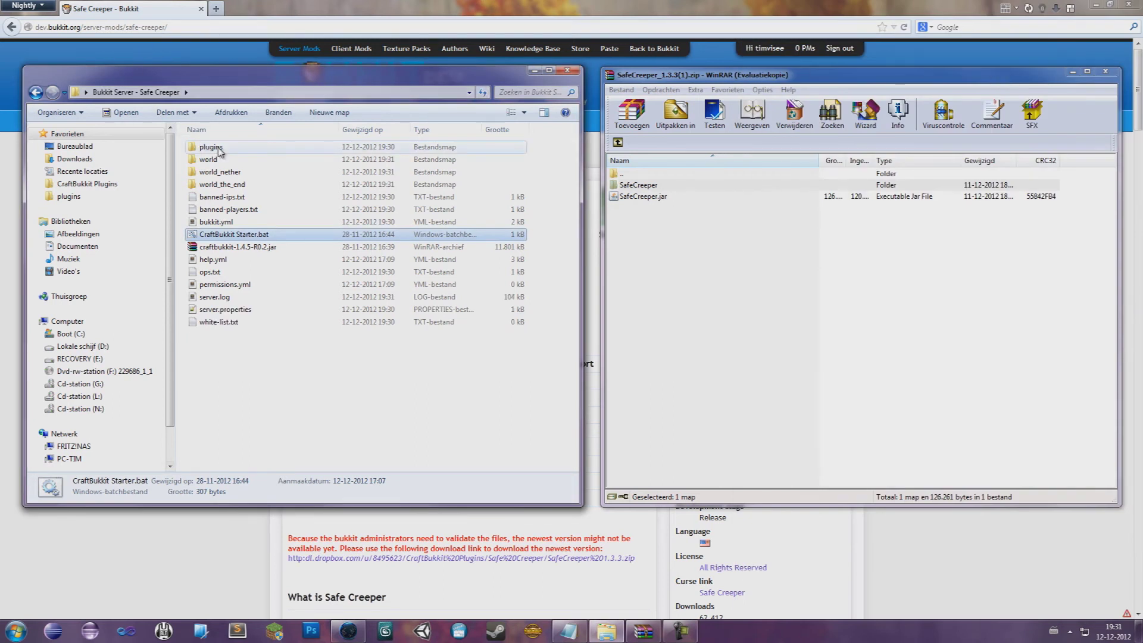
double_click(218, 148)
click(209, 159)
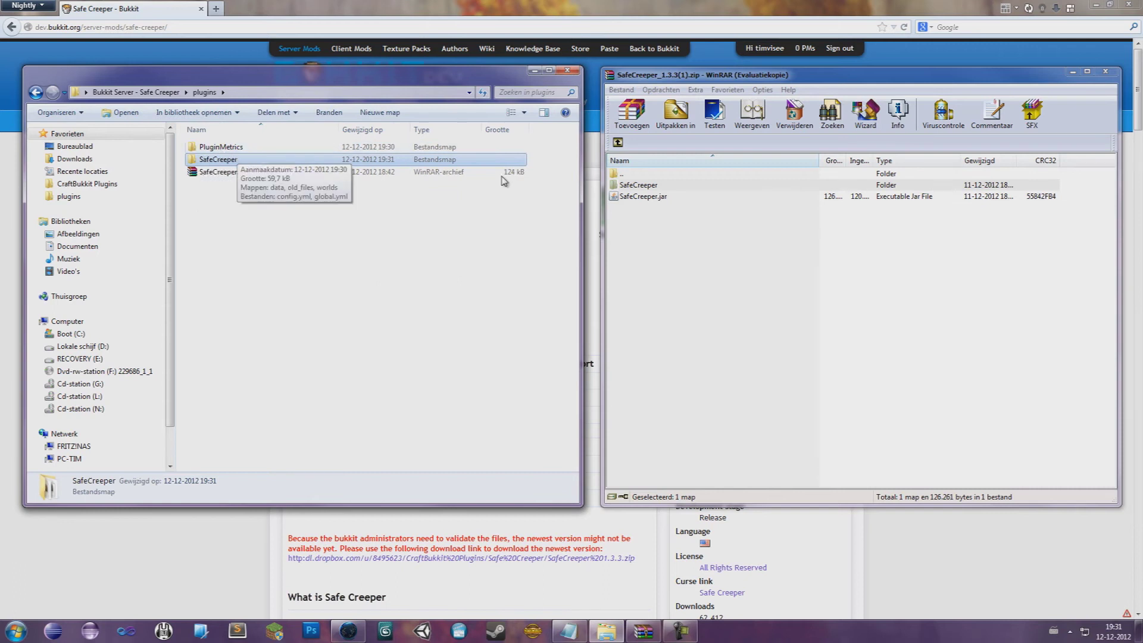
click(208, 149)
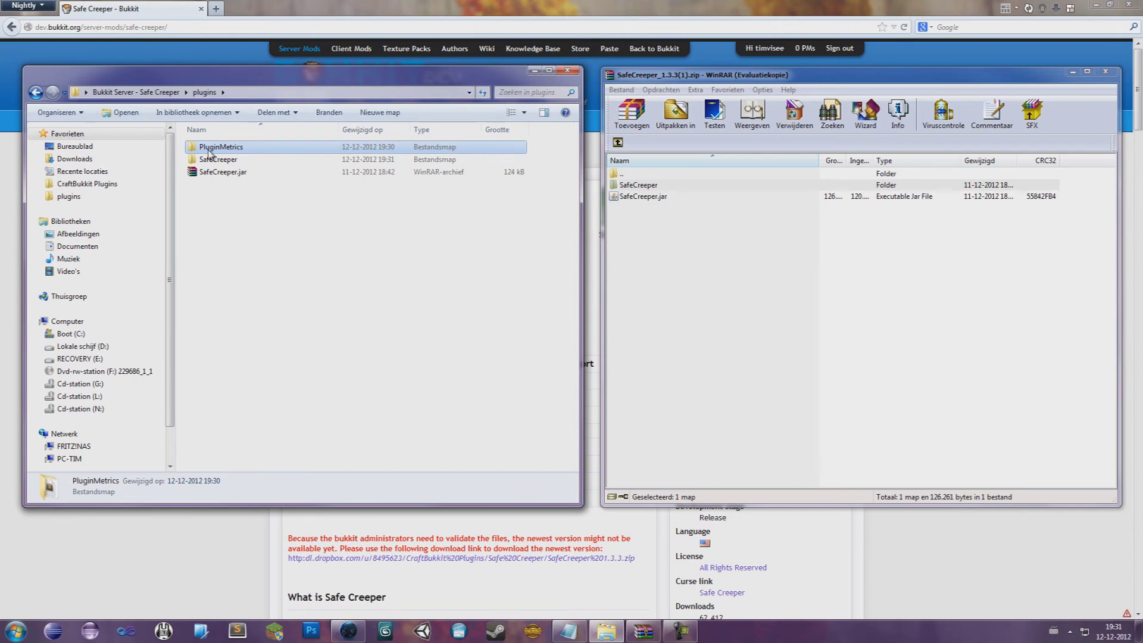
double_click(212, 159)
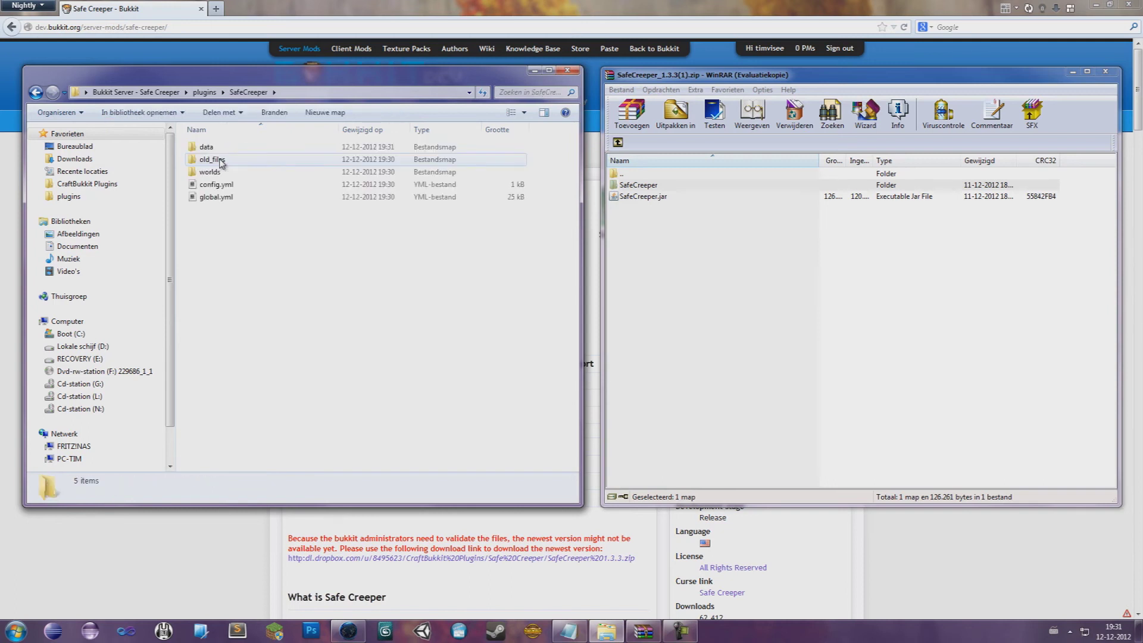
click(142, 93)
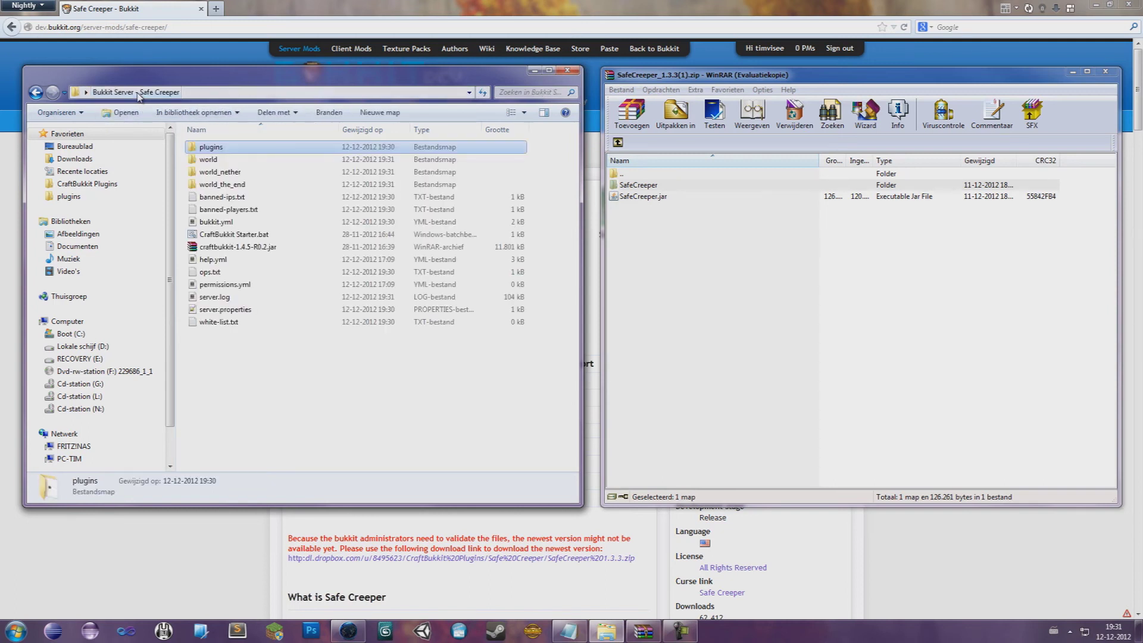
- Relaunch CraftBukkit Starter.bat, dock the console right, and highlight the 'Safe Creeper v1.3.3 enabled' line
double_click(226, 235)
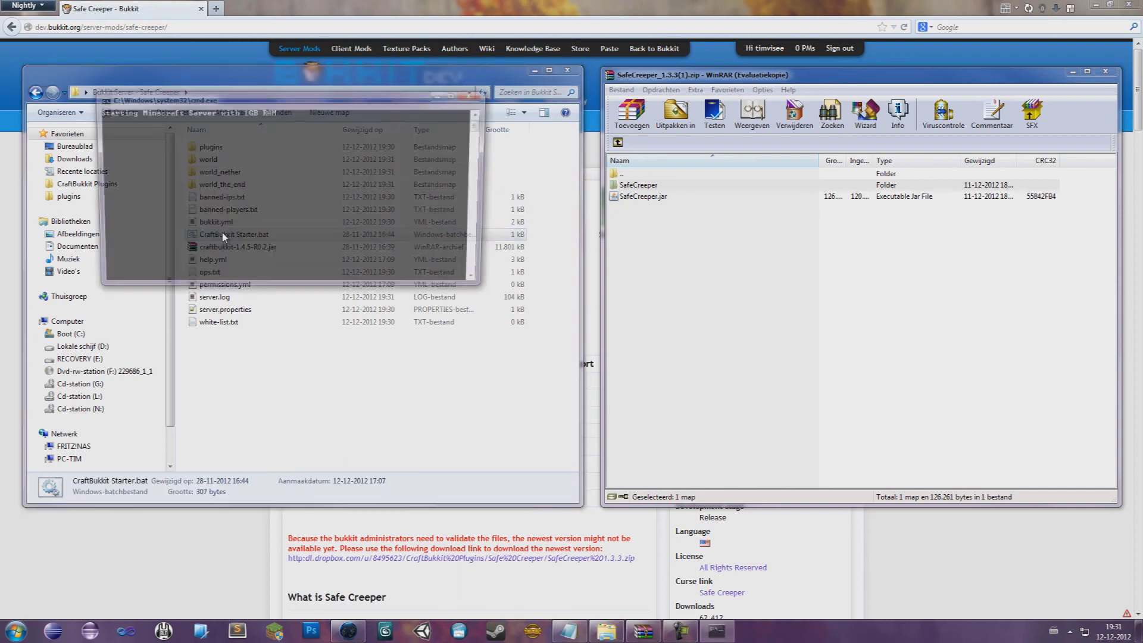
drag(268, 99, 1142, 141)
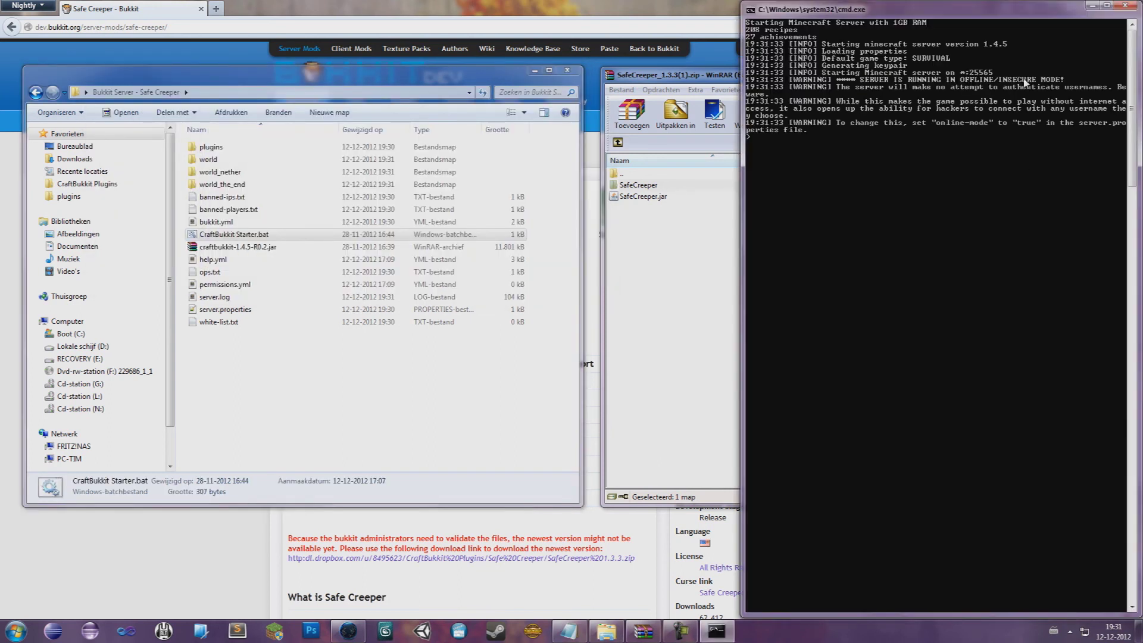
right_click(884, 332)
click(982, 346)
drag(823, 371, 1084, 381)
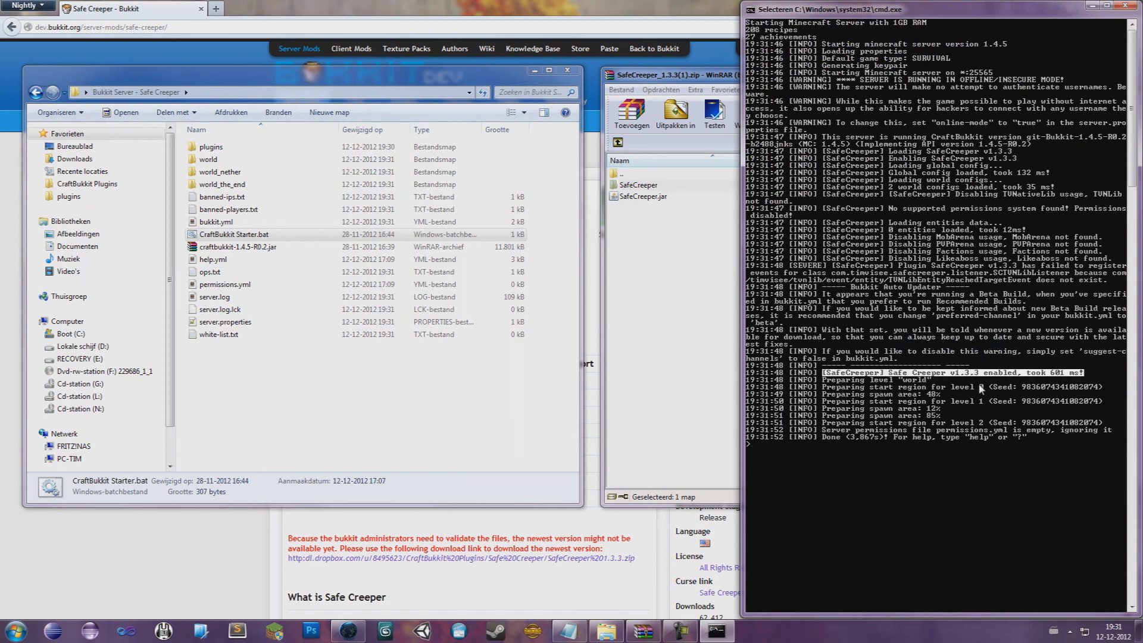